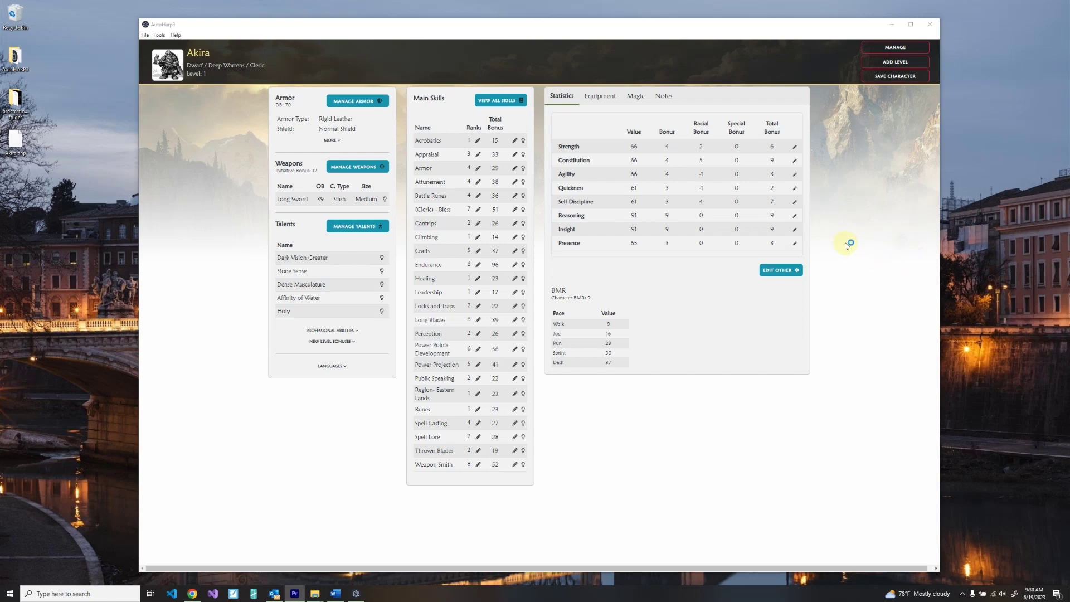
Edit Akira's traits: set eyes to Hazel, hair to White, age to 35 and experience to 1000
click(893, 49)
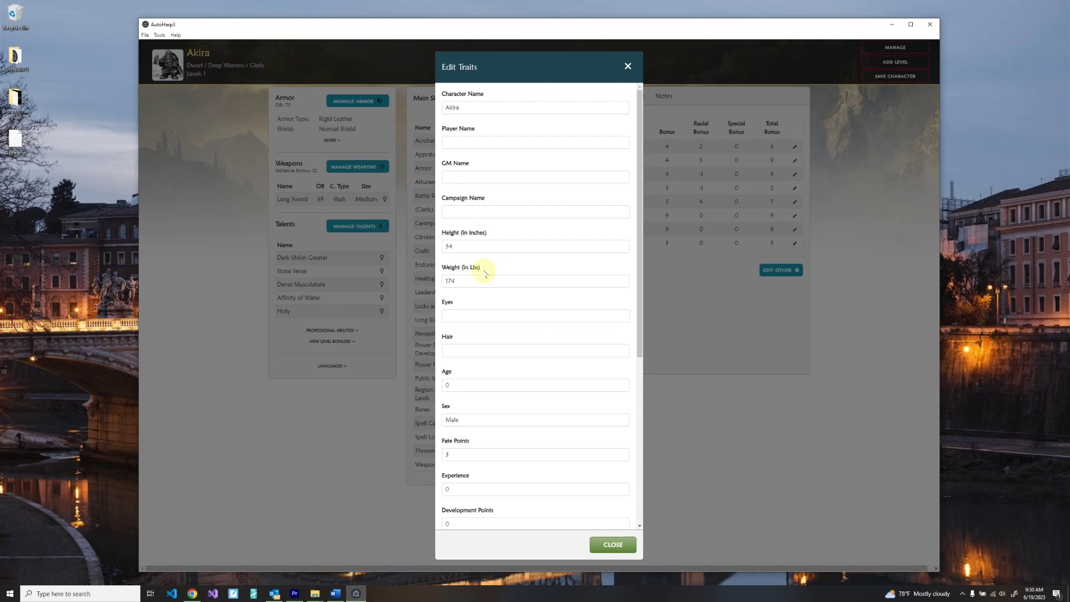
click(483, 315)
text(Hazel)
key(Tab)
text(White)
key(Tab)
text(35)
key(Tab)
key(Tab)
key(Tab)
text(1000)
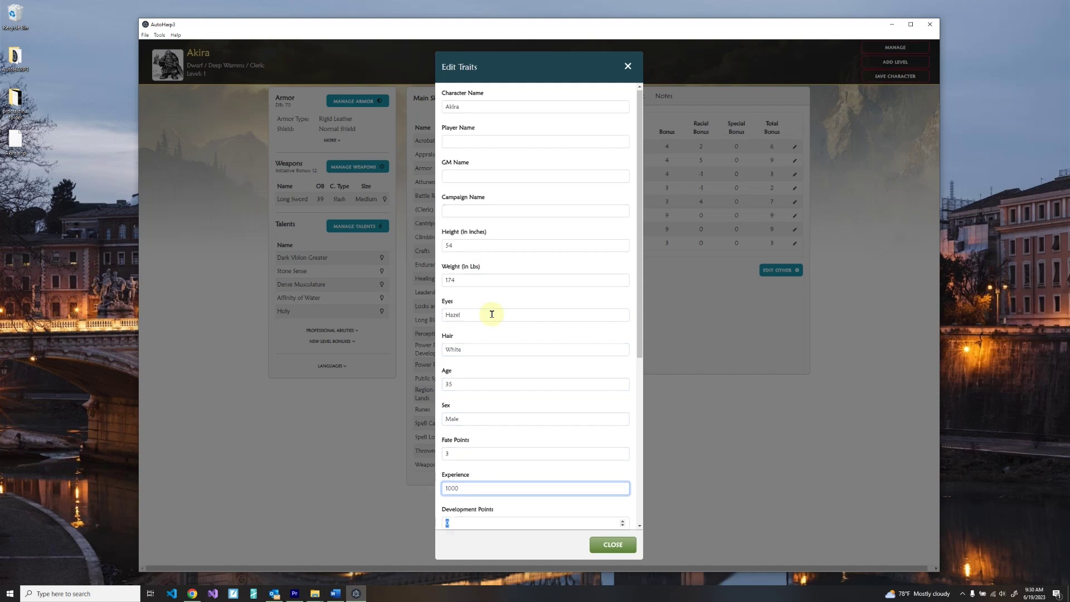
key(Tab)
Enter "To Find my true love." as the character's personal goal and close the traits editor
scroll(535, 370, down, 3)
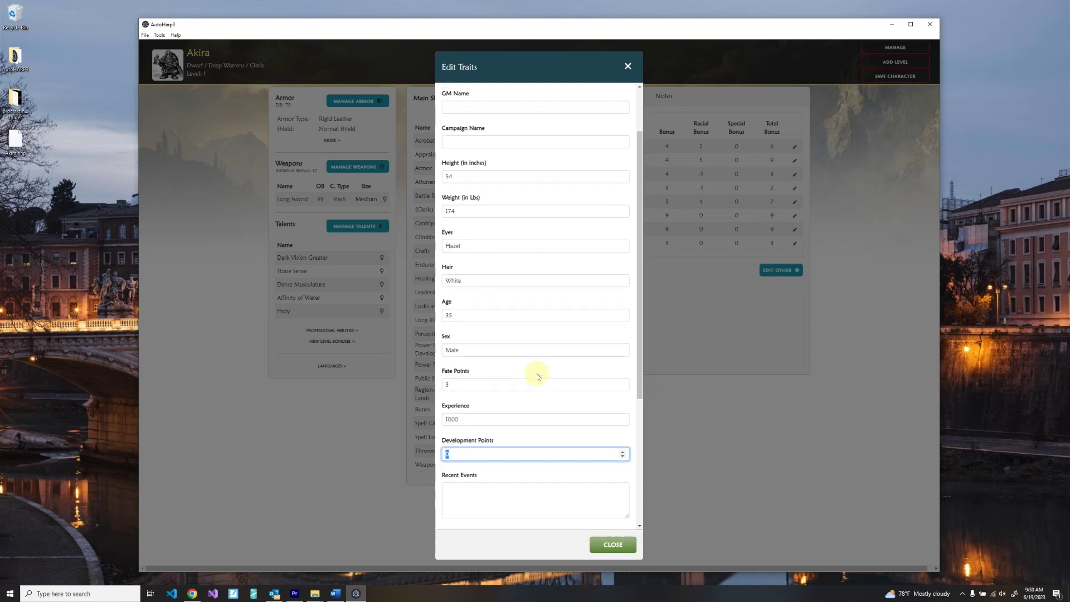
click(539, 370)
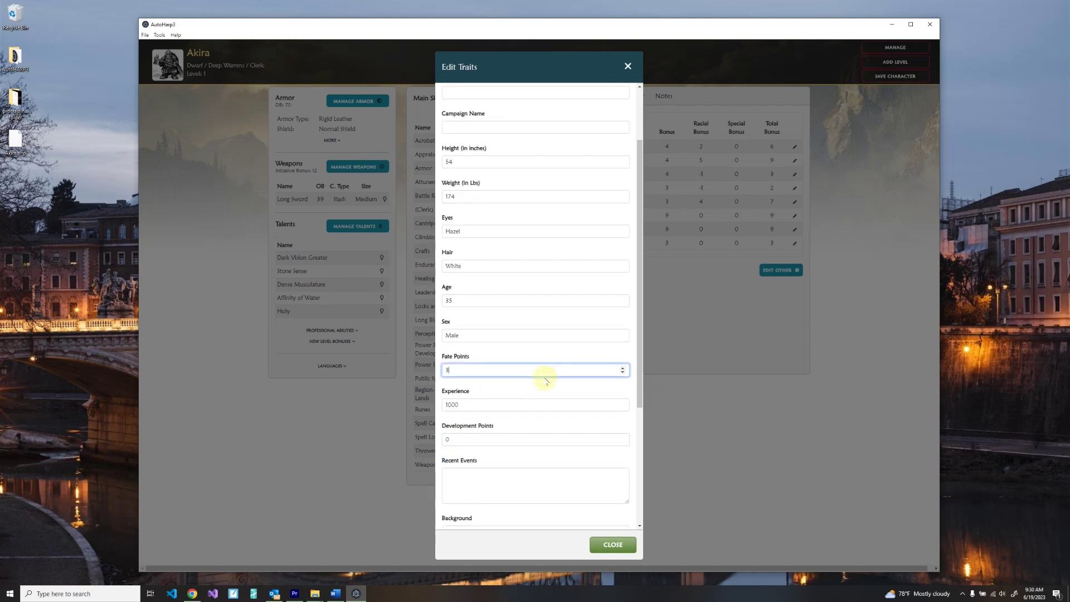
click(516, 404)
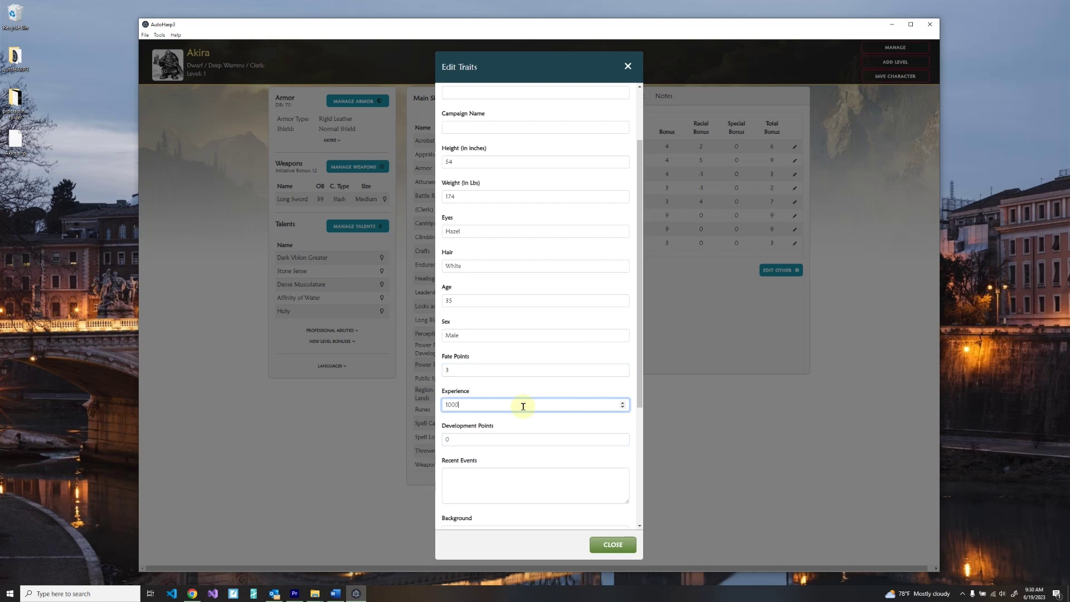
scroll(523, 407, down, 3)
click(506, 294)
click(499, 348)
click(498, 399)
click(496, 465)
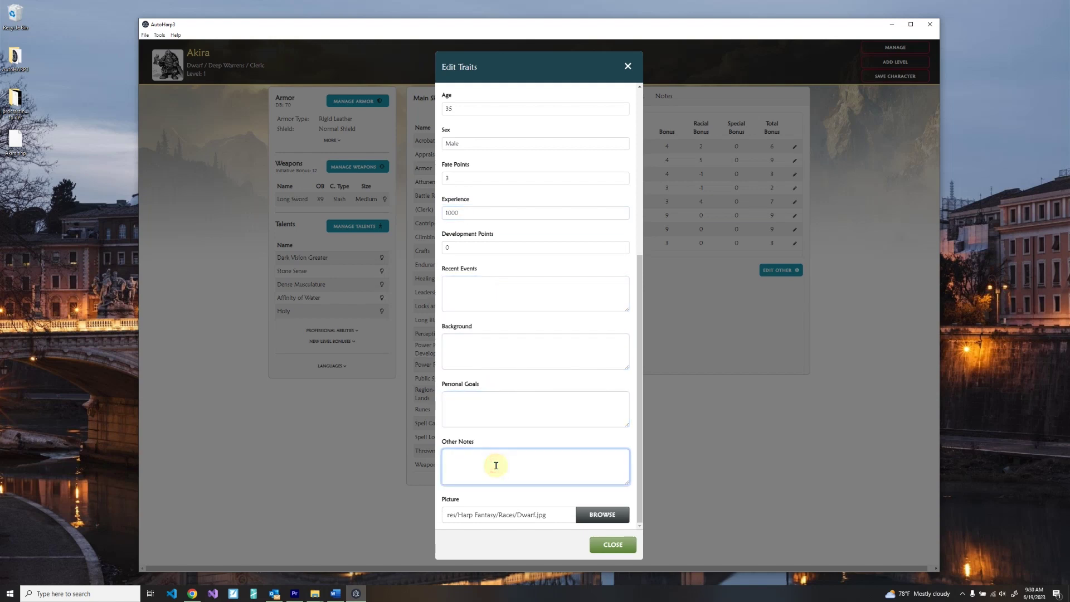
click(503, 400)
text(To Find my true love.)
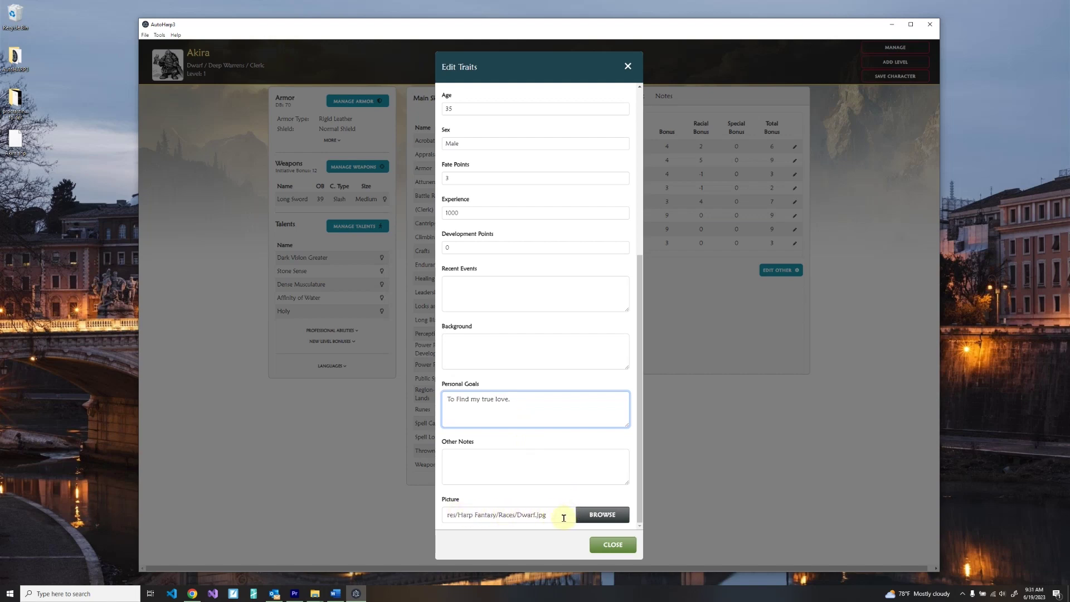
click(613, 545)
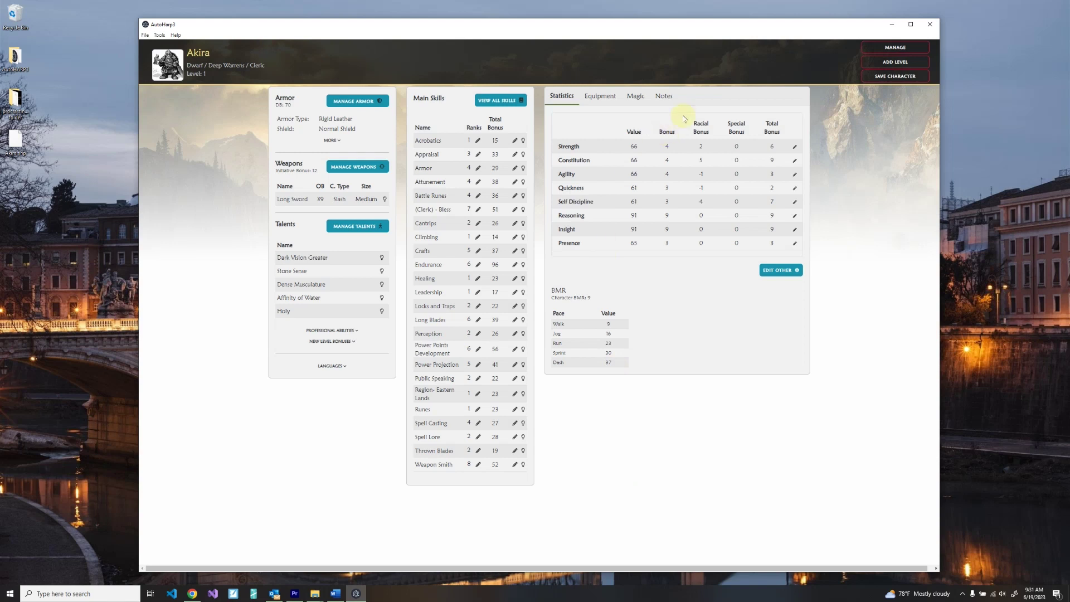
Start a new organization/guild entry in Akira's notes, filled in from the existing database organization The Friends of Otto
click(665, 97)
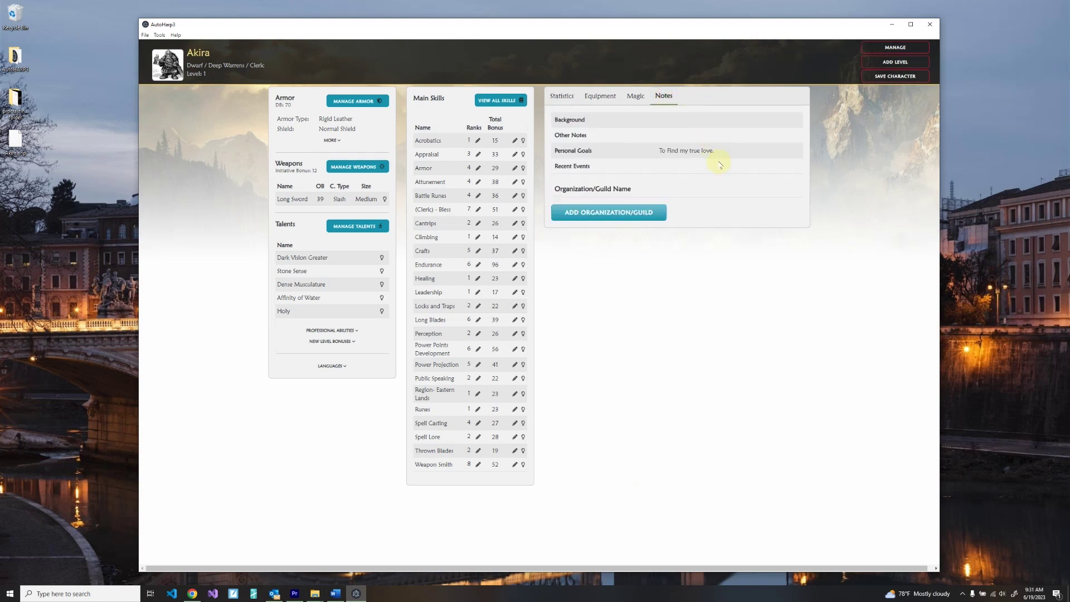
click(638, 217)
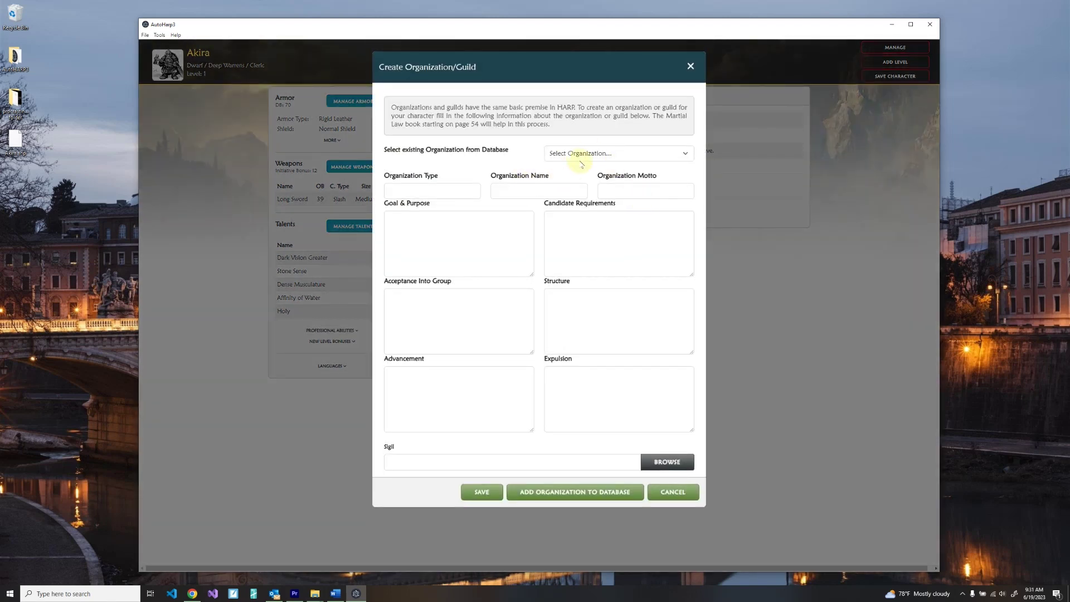
click(584, 155)
click(580, 191)
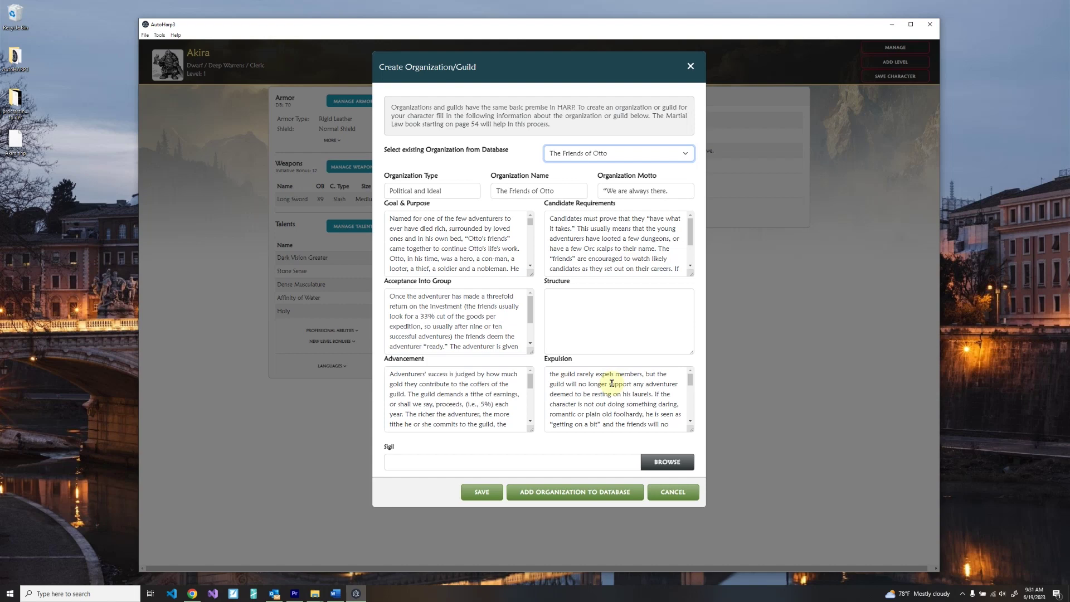
Save the organization with images.jpg from the procrastination folder as its sigil, and view its full description
click(667, 462)
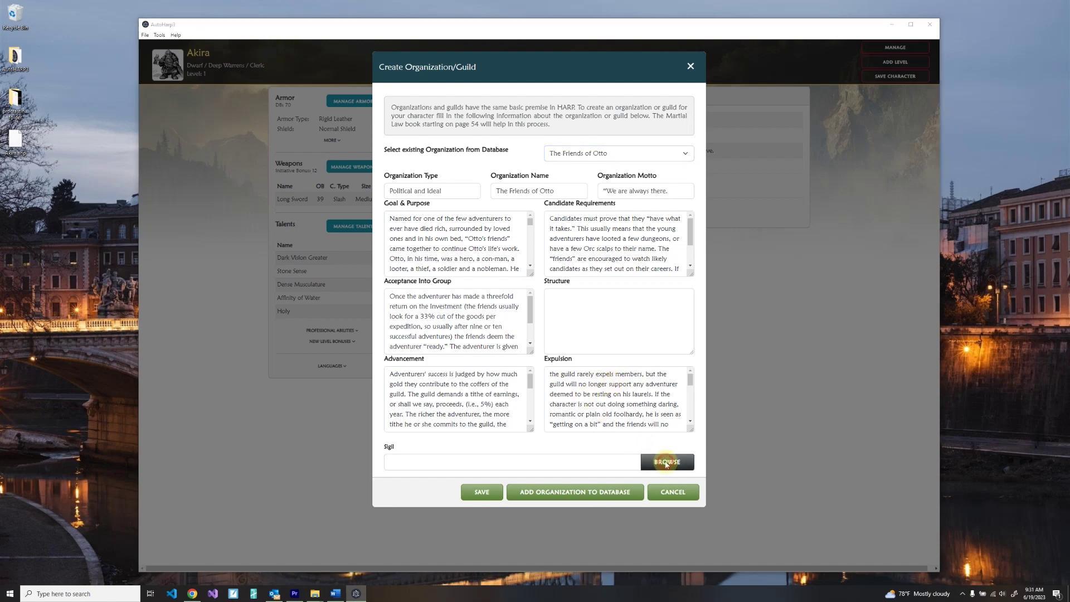
double_click(434, 103)
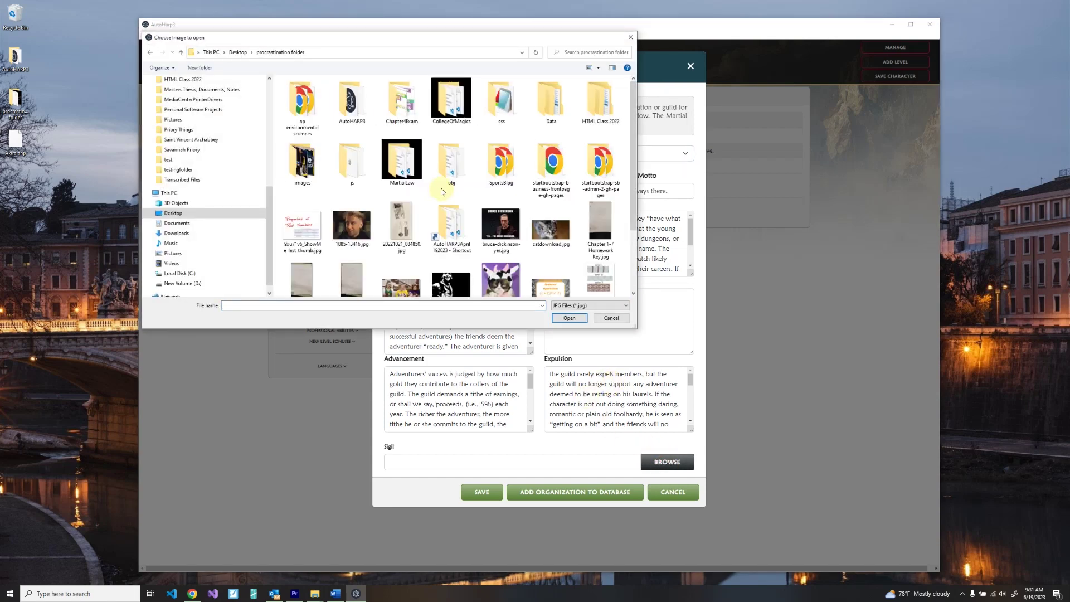
scroll(428, 254, down, 2)
double_click(501, 196)
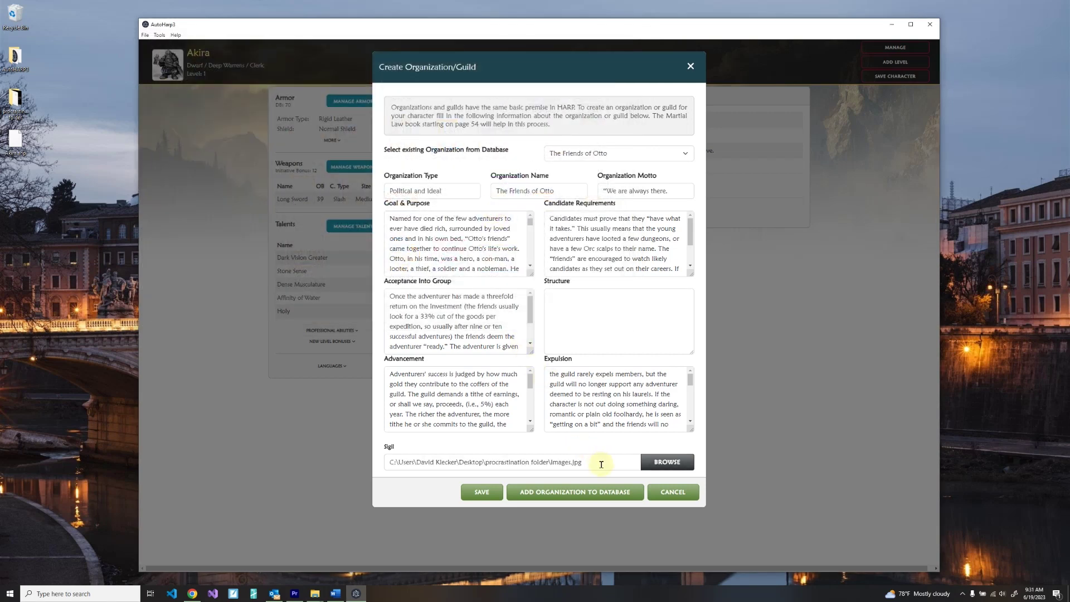
click(481, 491)
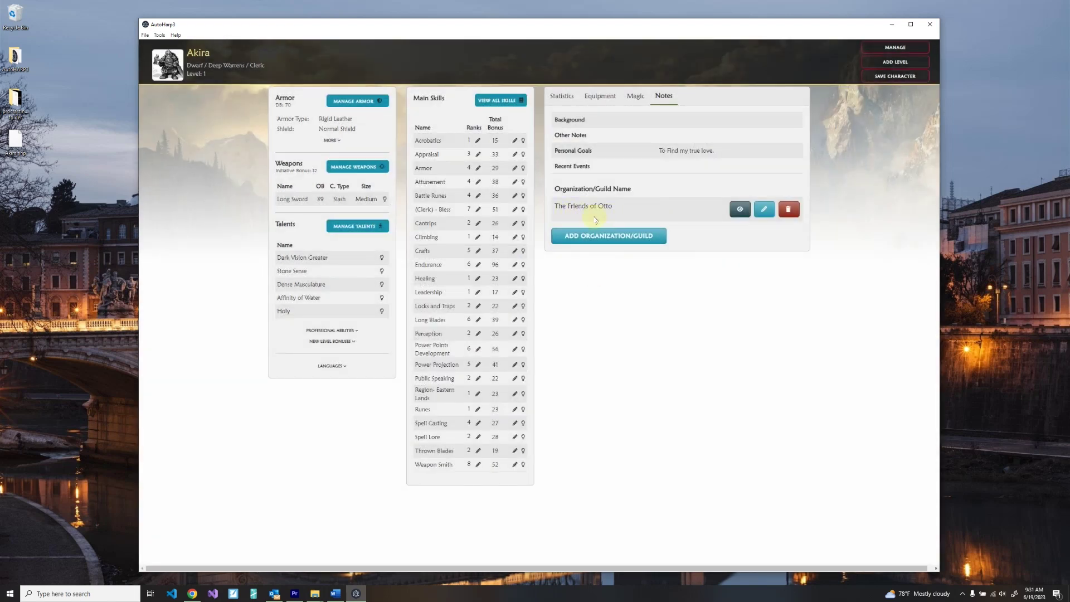
click(739, 209)
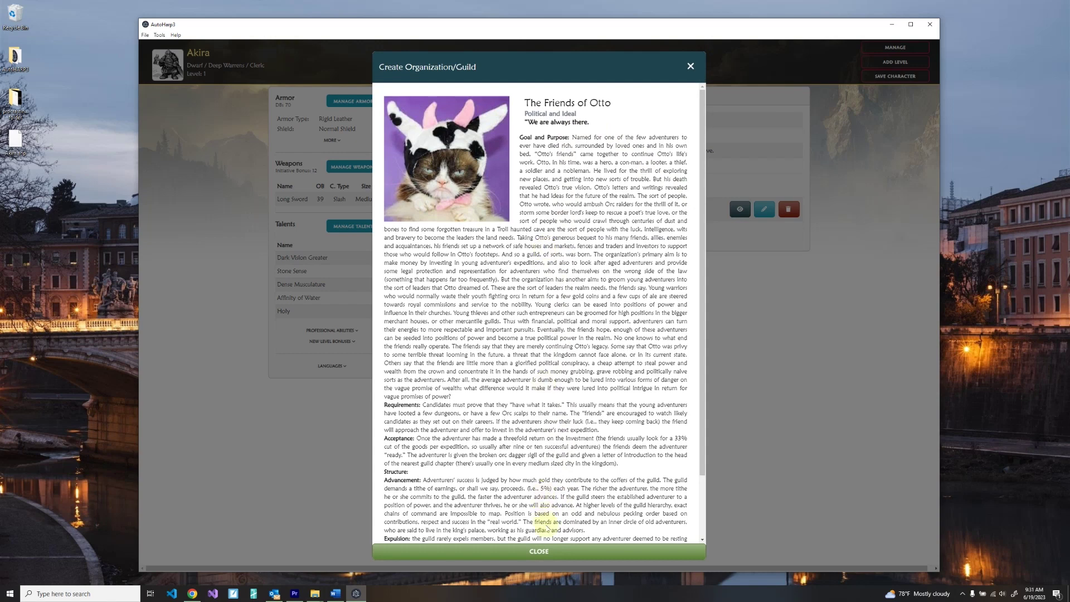
click(551, 552)
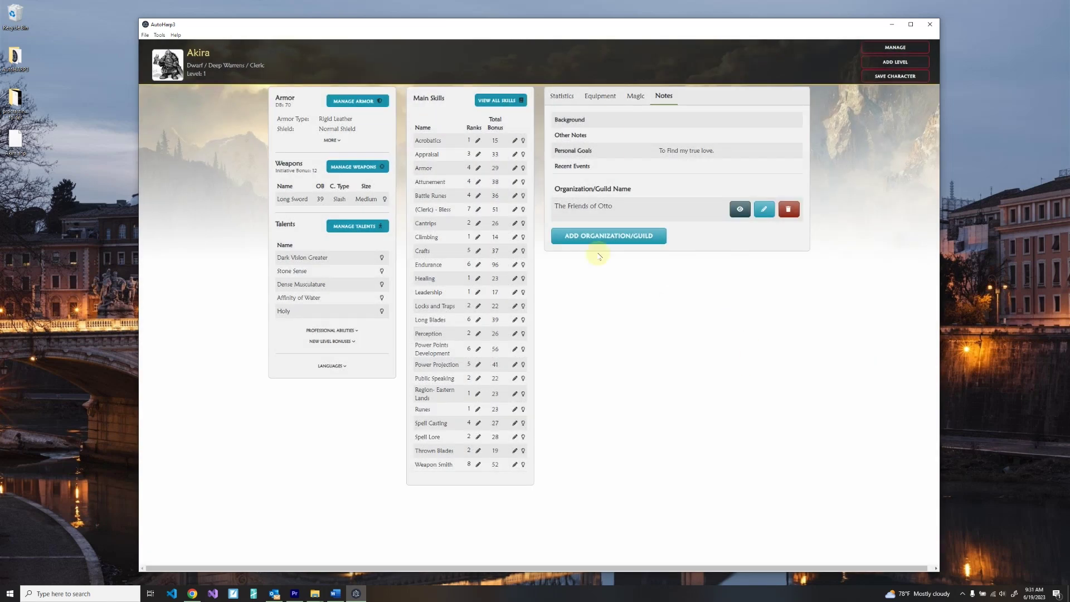
Open the character file Gary The Mage.ahp from the procrastination folder
click(146, 35)
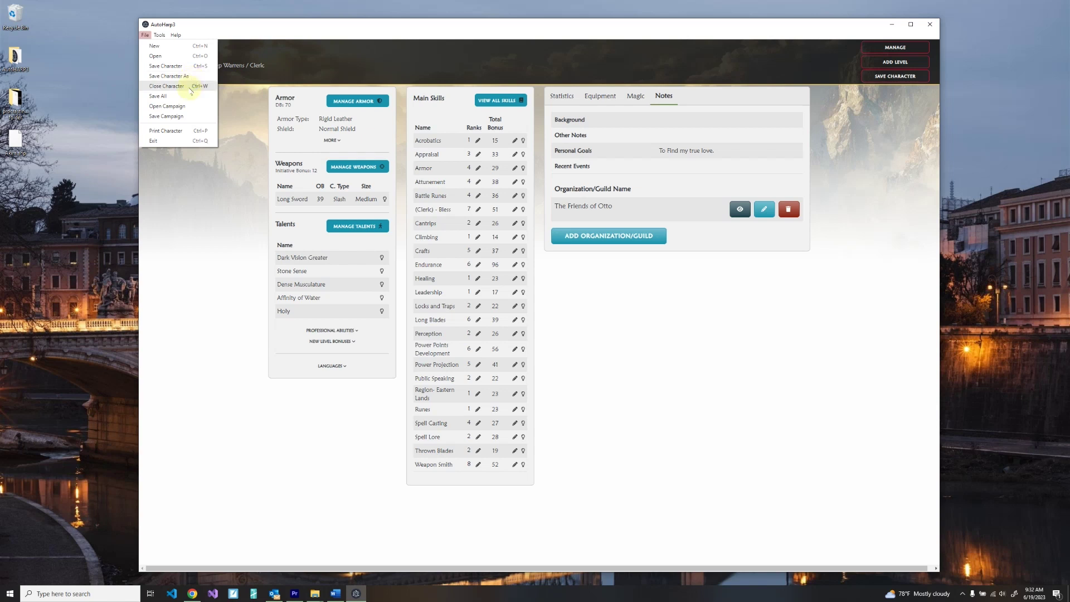
click(191, 88)
click(156, 56)
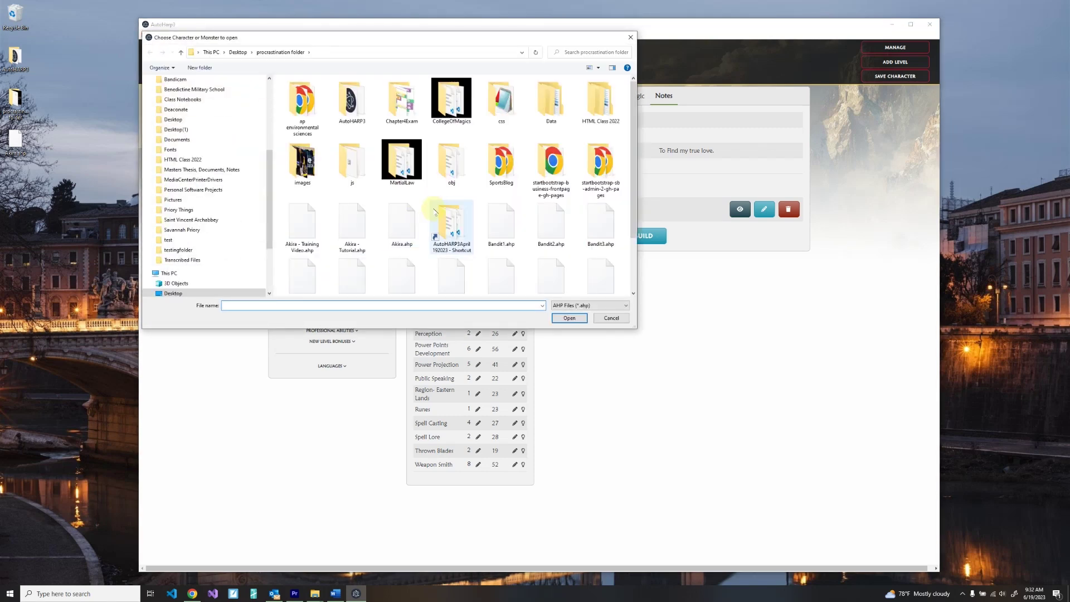
scroll(432, 218, down, 1)
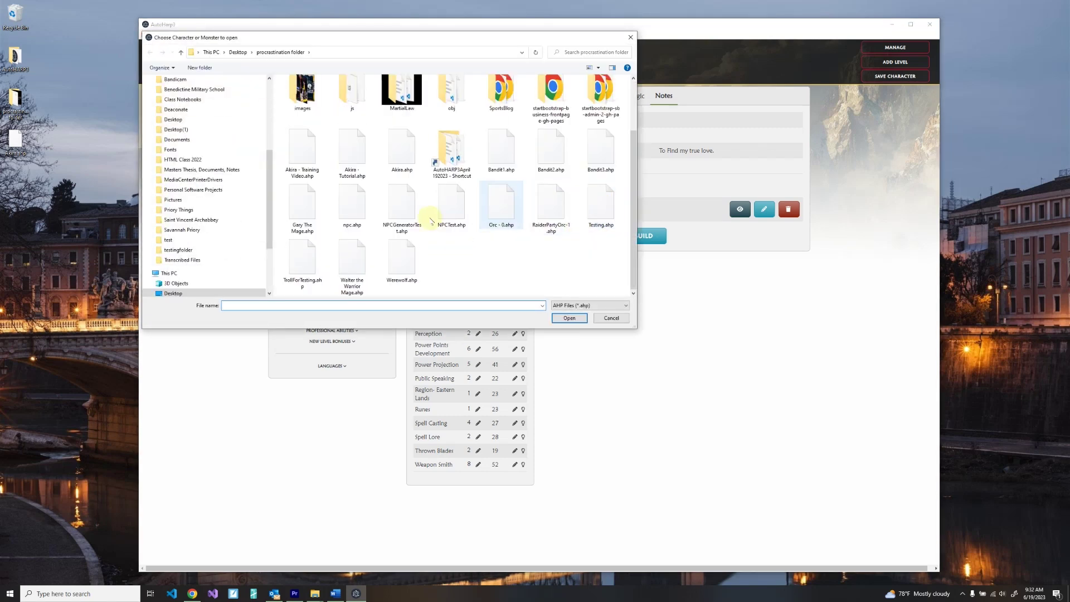
double_click(302, 206)
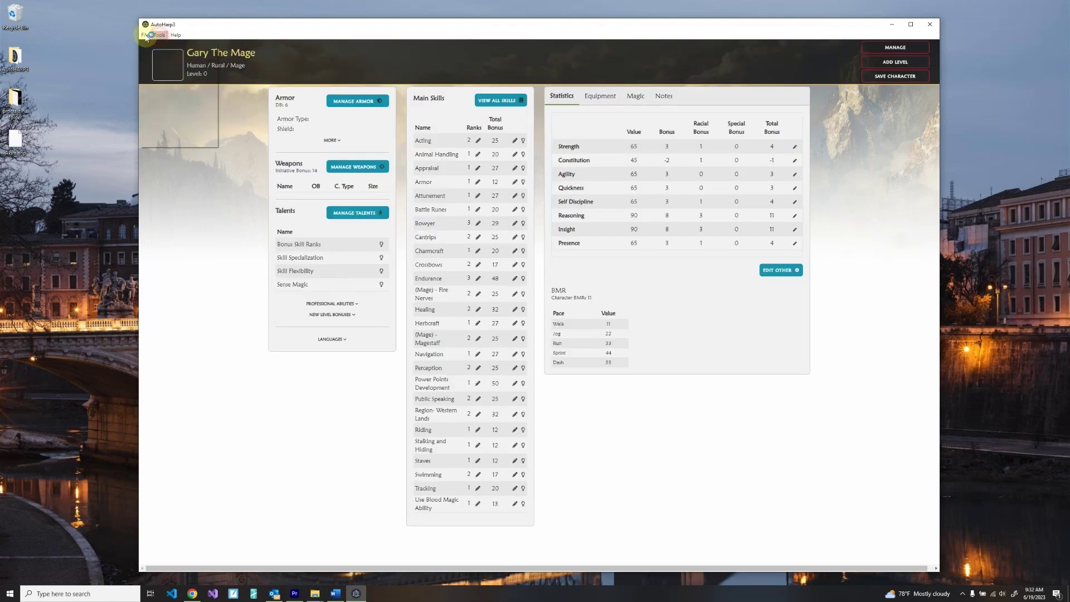
Open the monster file RaiderPartyOrc-1.ahp alongside the characters that are already loaded
click(146, 34)
click(156, 55)
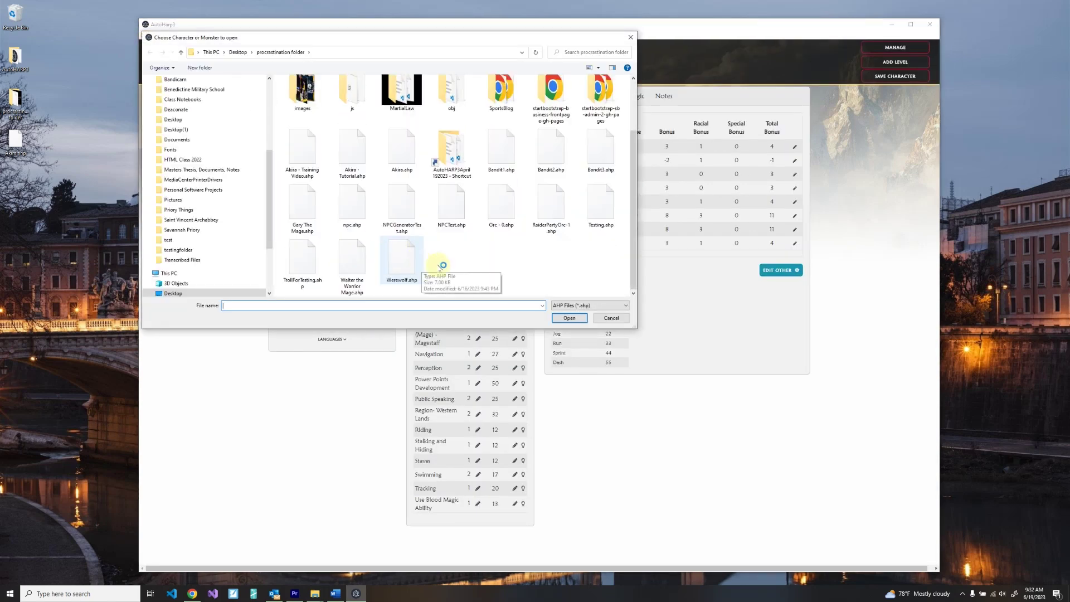
double_click(549, 209)
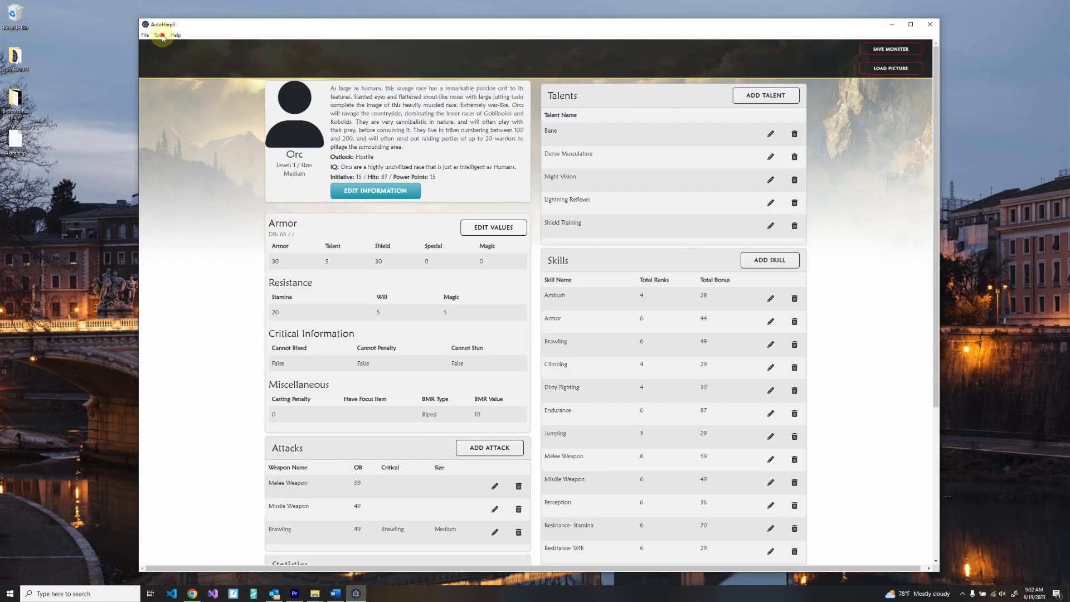
Go to the dashboard and look through Akira's card from armor and skills down to the items list
click(145, 35)
click(178, 78)
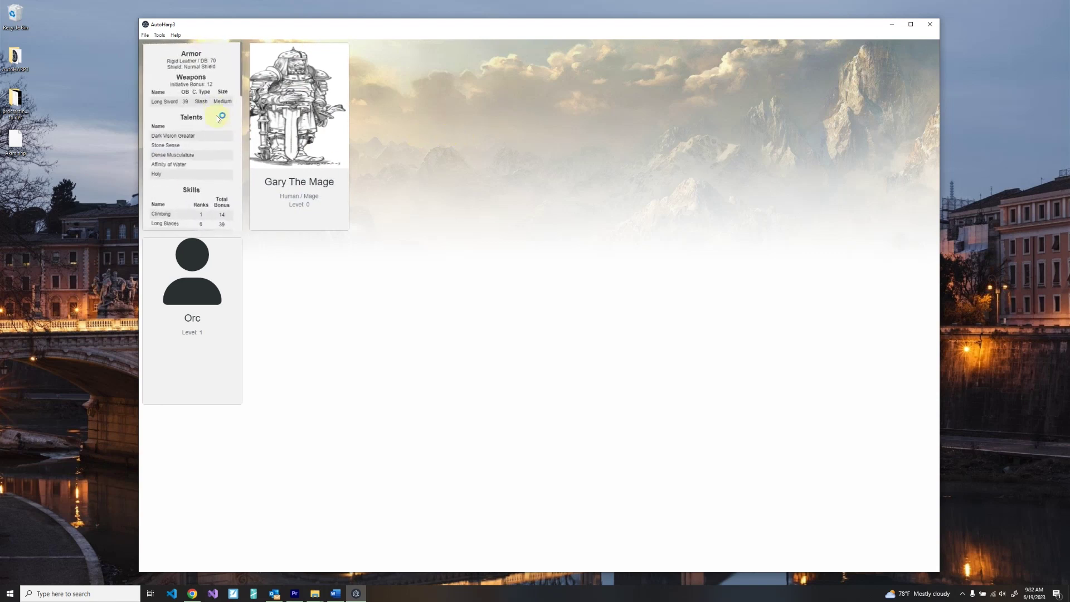
scroll(201, 177, down, 10)
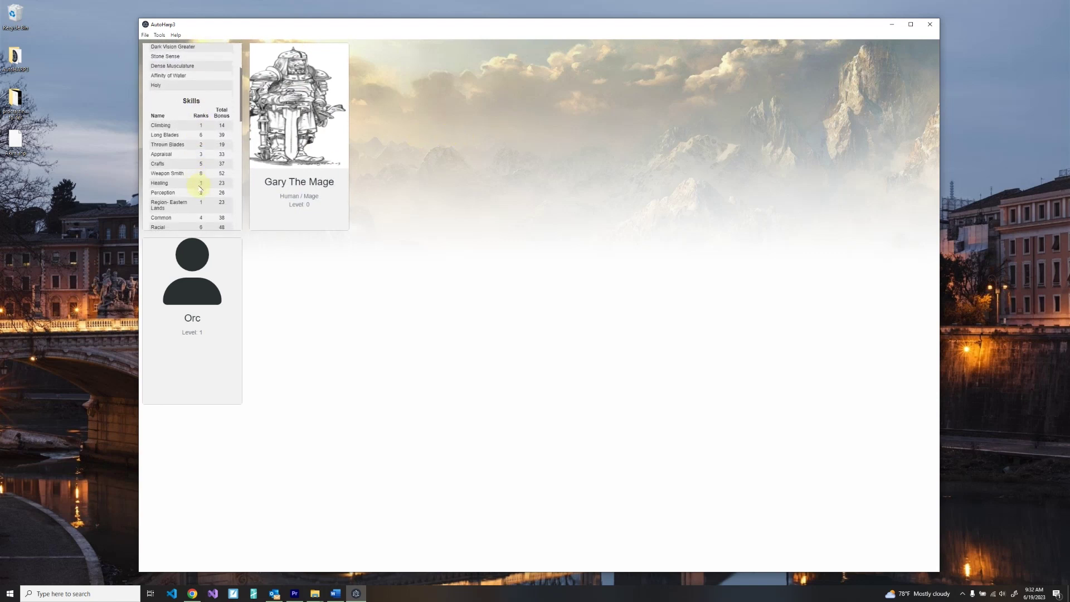
scroll(203, 188, down, 8)
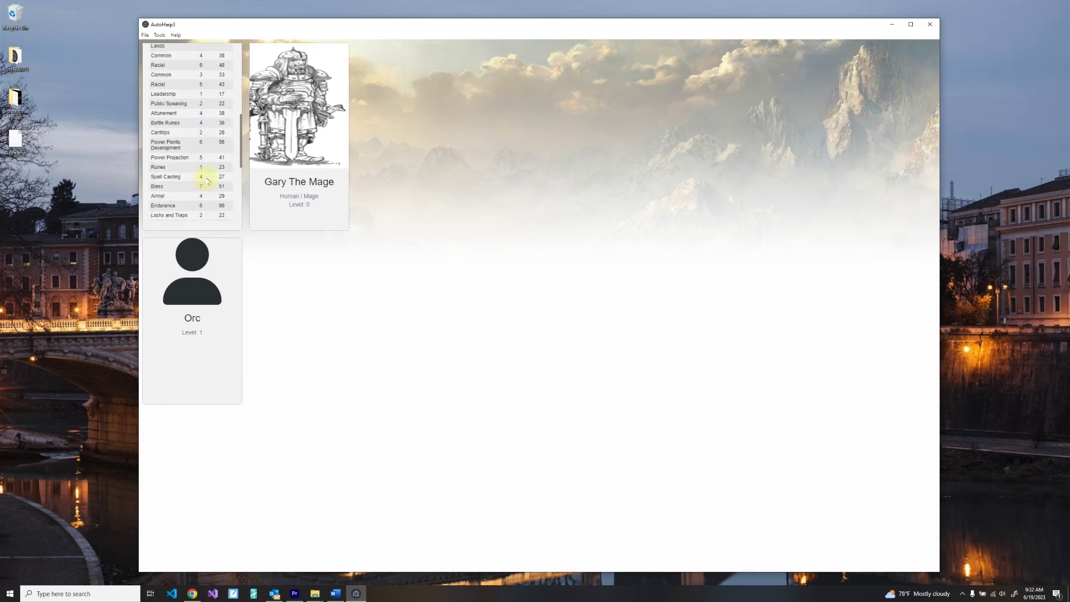
scroll(207, 180, down, 3)
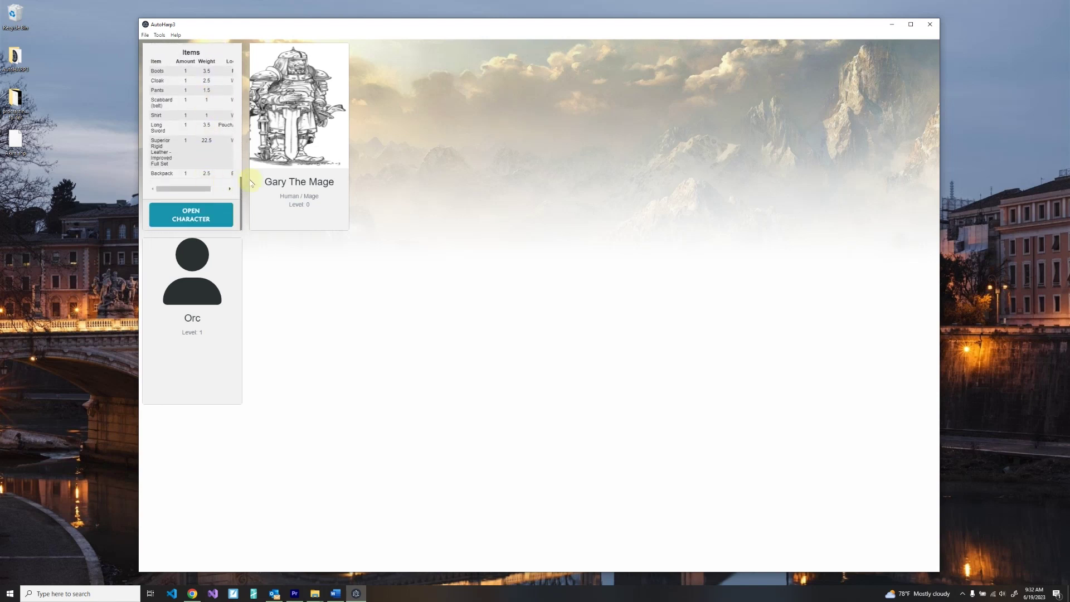
Open Gary The Mage's character sheet from the card on the dashboard
mouse_move(299, 172)
scroll(299, 177, down, 6)
scroll(300, 178, down, 3)
click(296, 216)
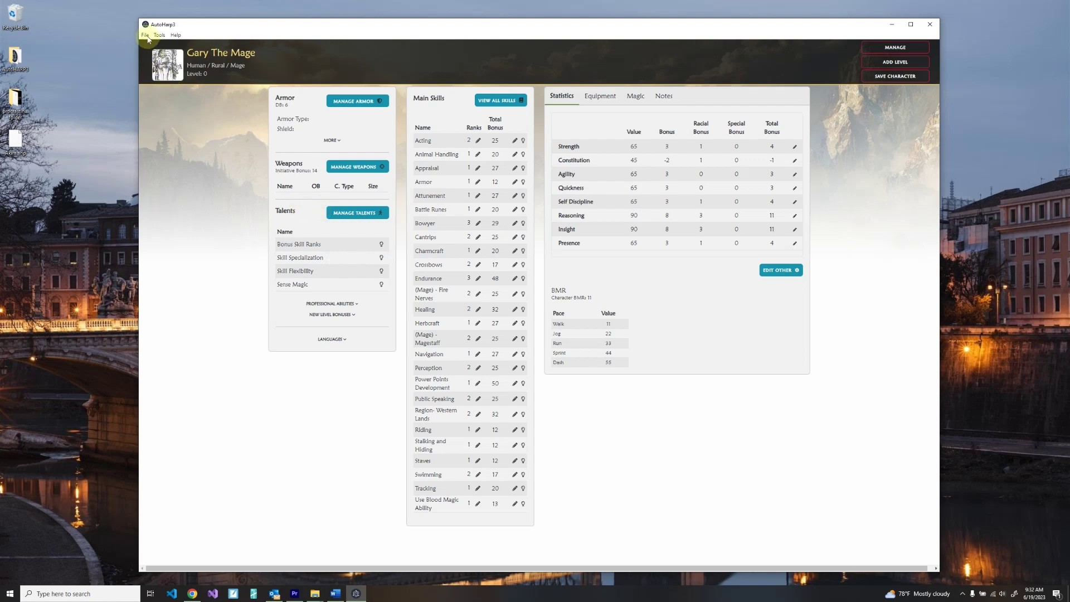
Save the loaded characters and monster as a campaign, overwriting the existing file CampaignTutorialTest.ahc
click(146, 35)
click(159, 117)
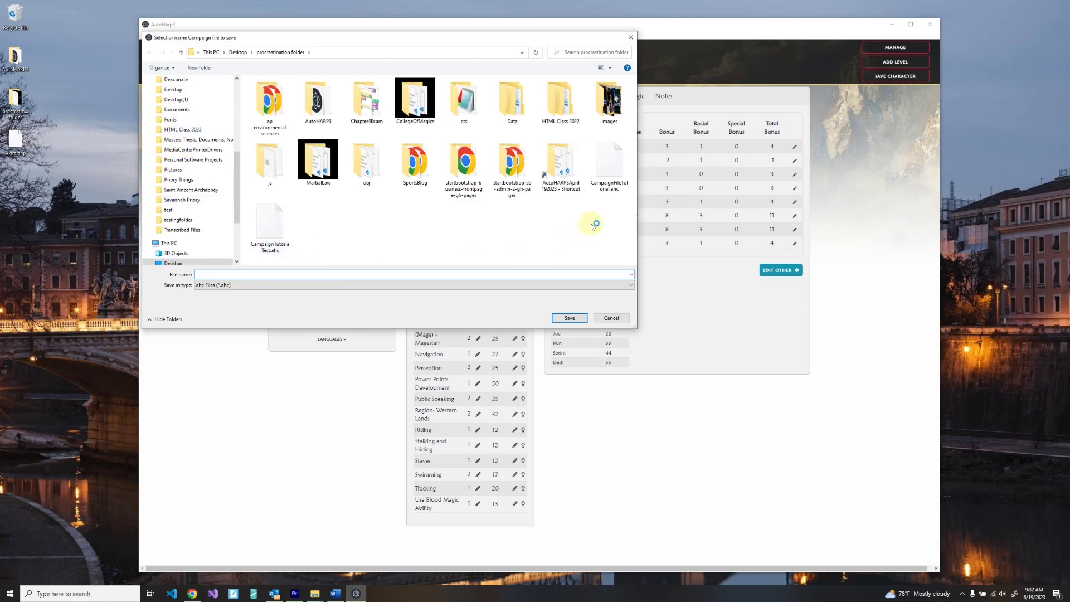
double_click(281, 227)
click(560, 299)
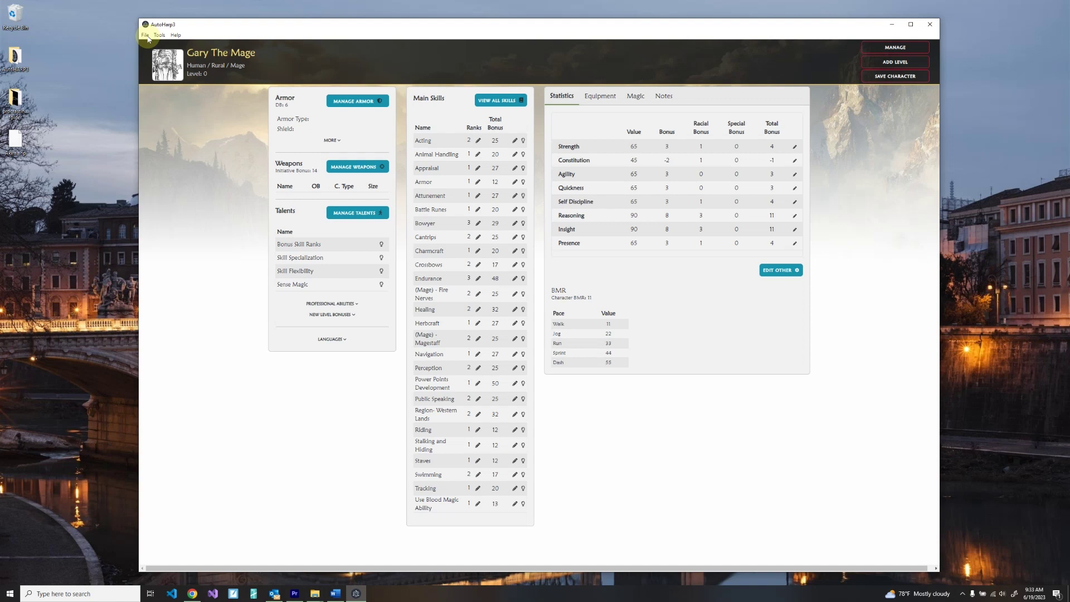
Print Gary The Mage to a PDF character sheet, view it in the browser and close the browser window
click(147, 37)
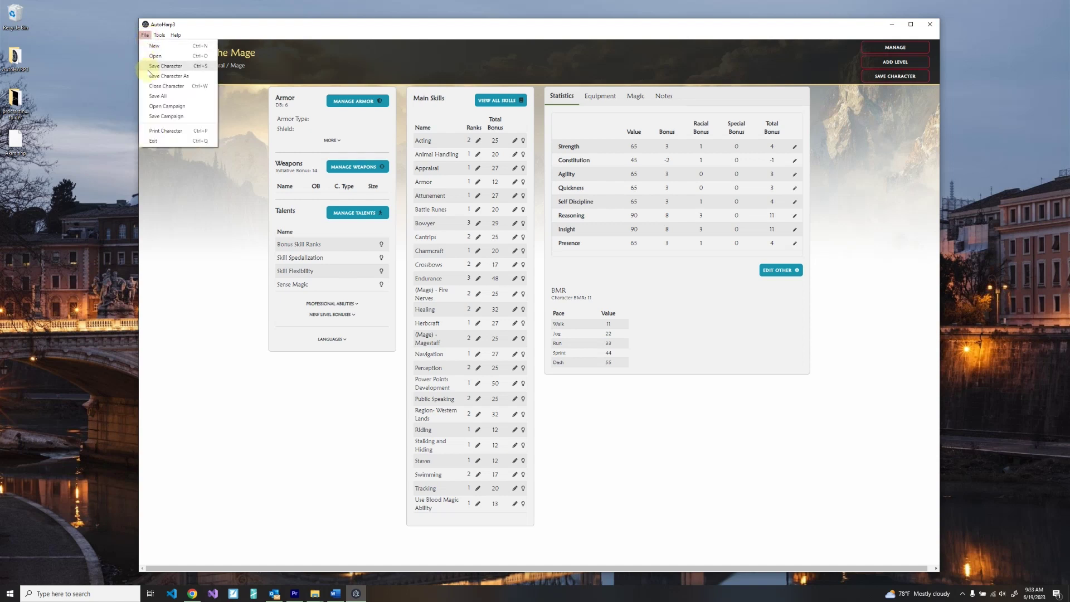
click(154, 134)
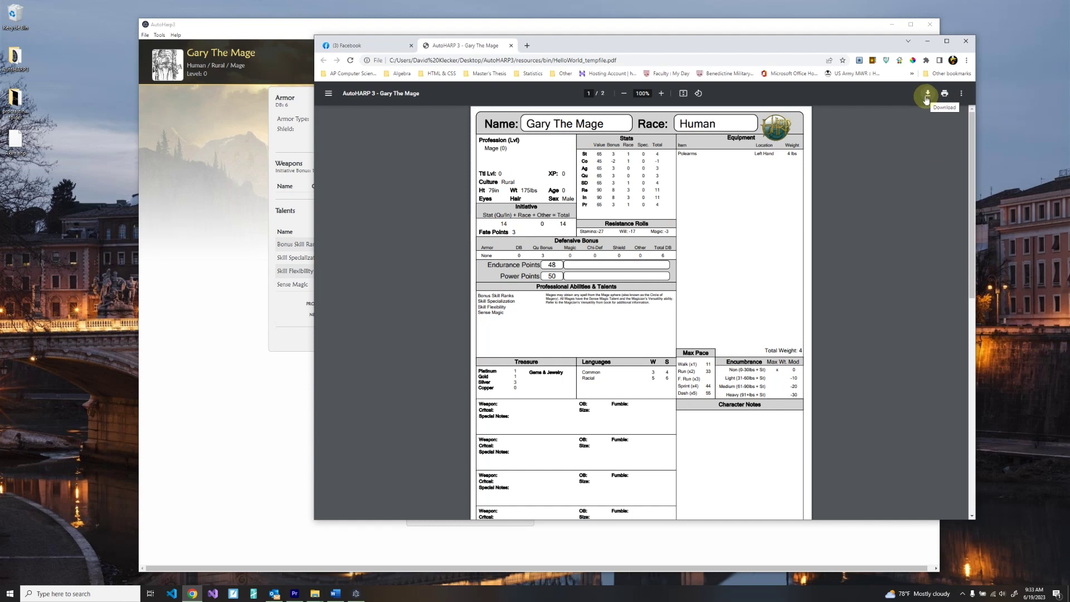
click(964, 42)
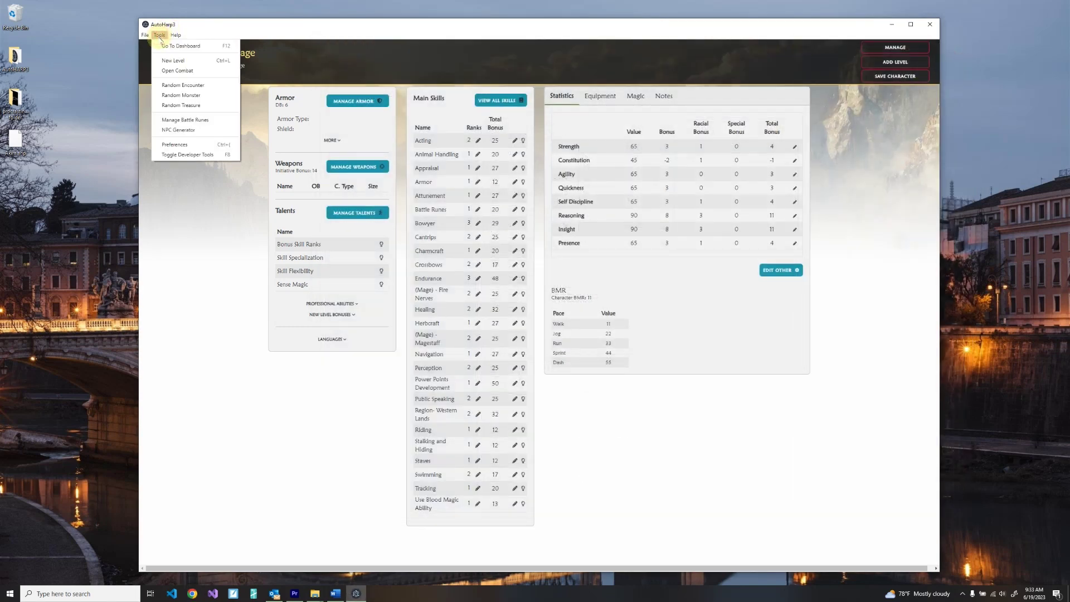
Open the preferences, view the Character / Monster settings and return to the Global settings
click(168, 147)
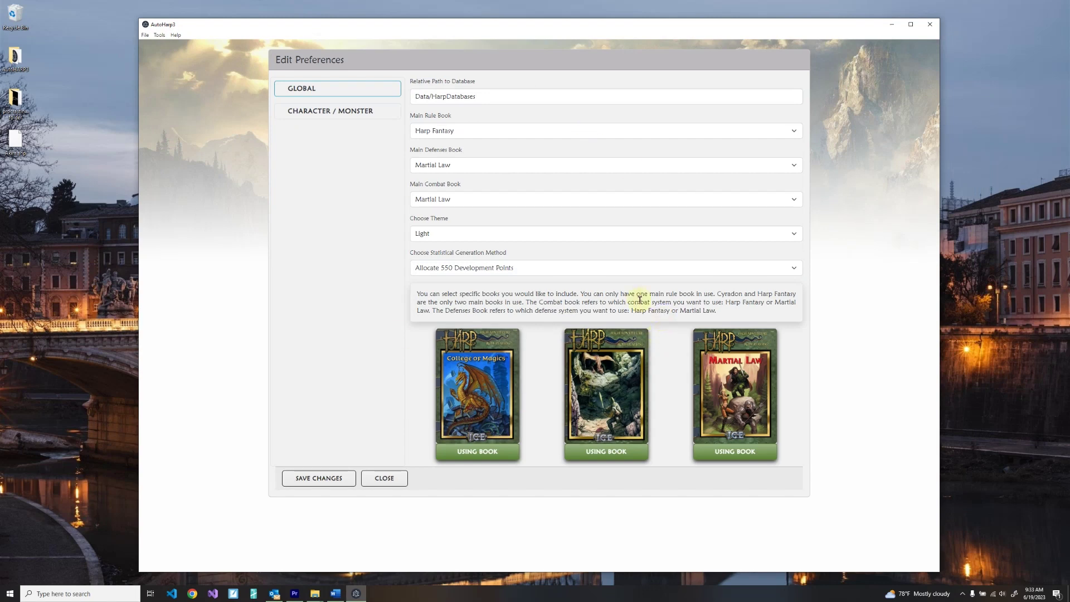
click(337, 117)
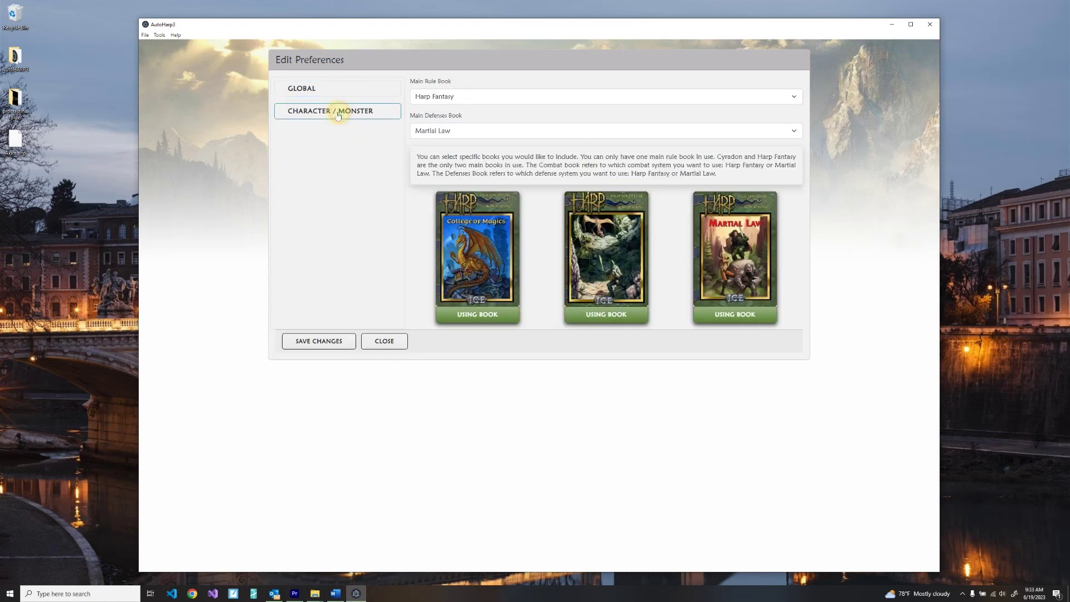
click(336, 90)
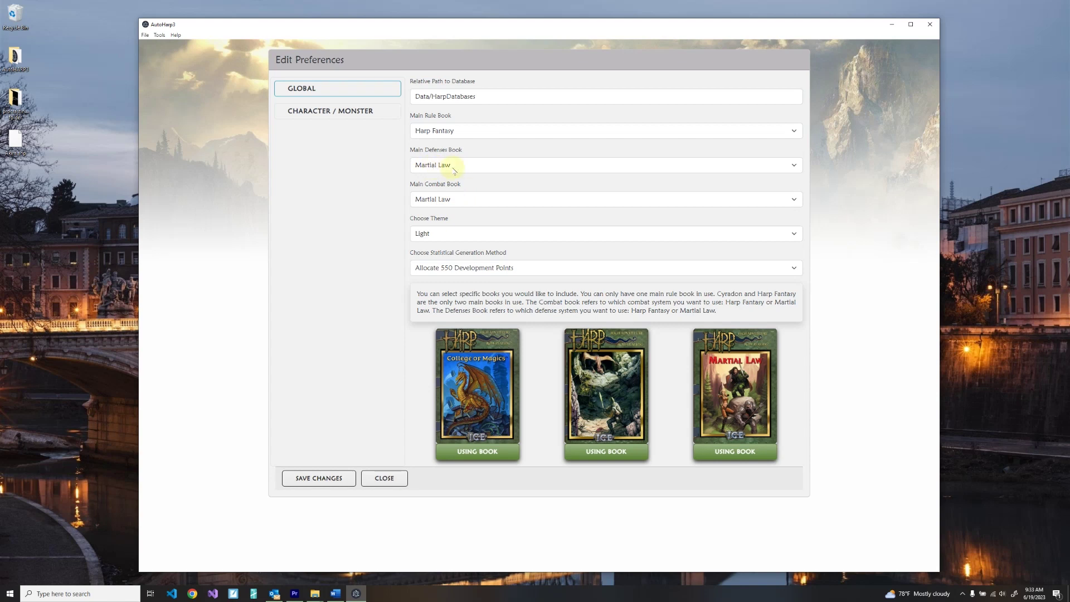
Set the global theme to Dark, review the statistical generation methods and save the preferences
click(427, 234)
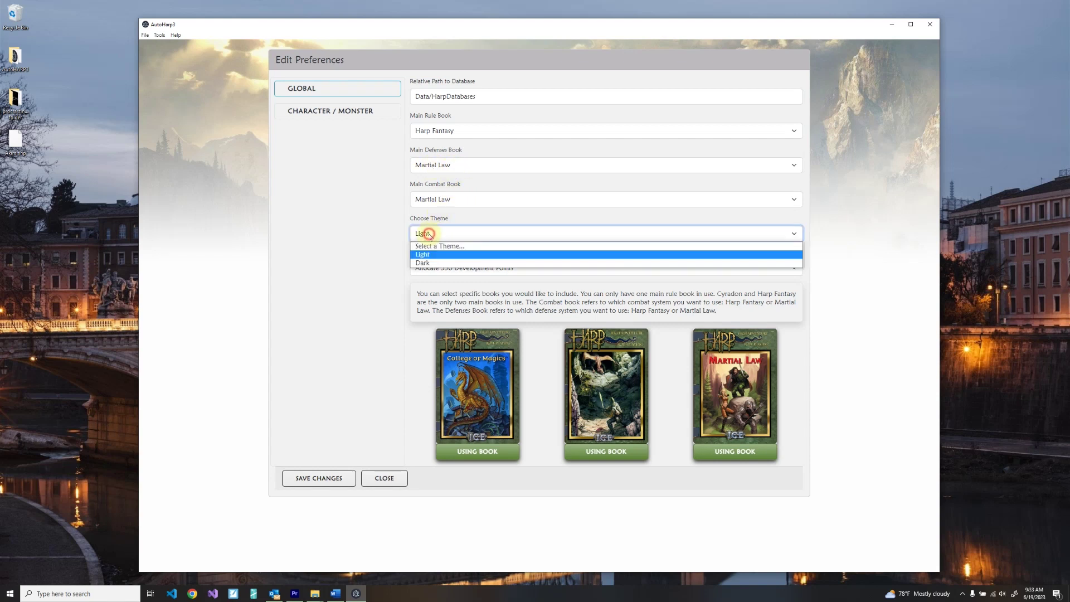
click(438, 265)
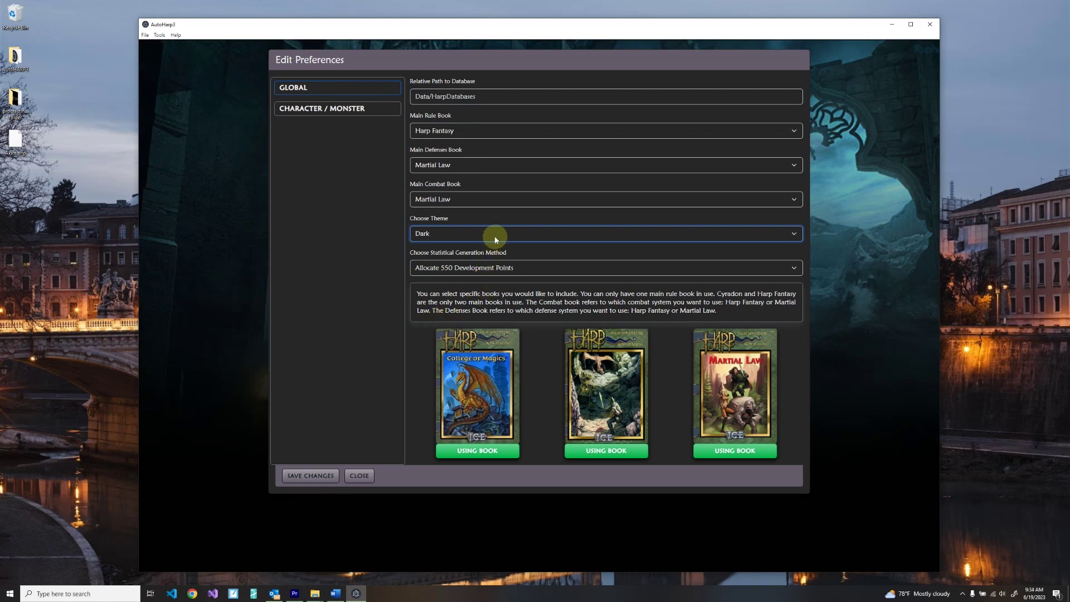
click(473, 268)
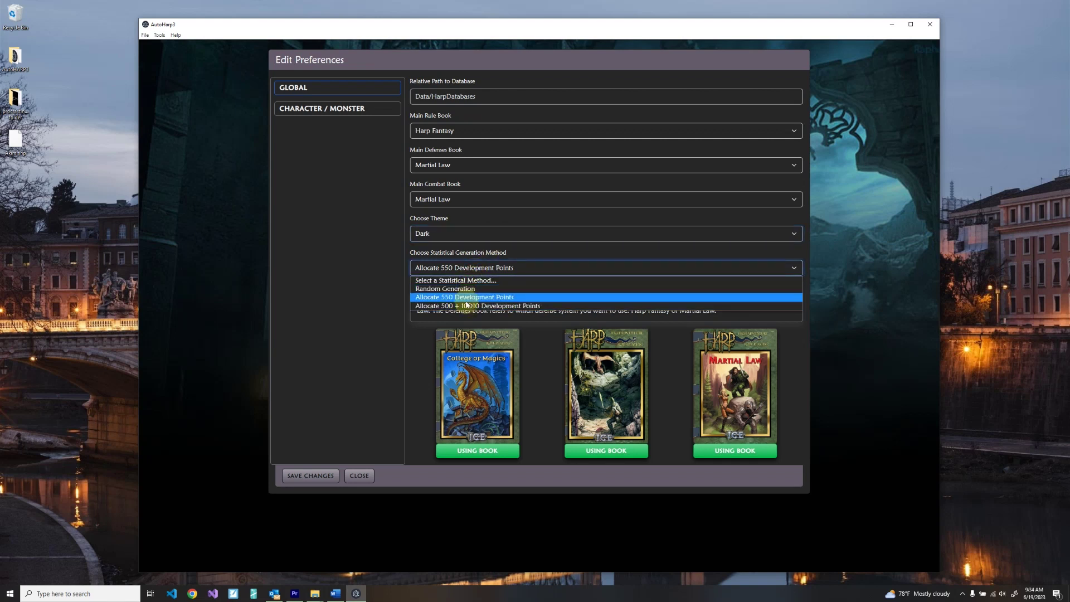
click(470, 270)
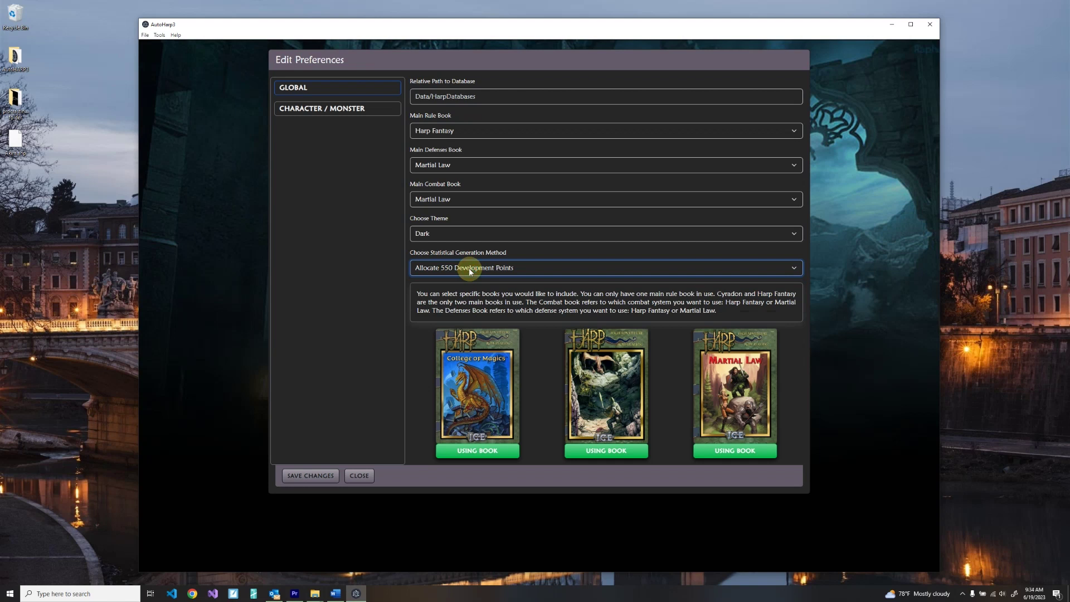
click(308, 474)
Exclude the Martial Law book in the Character / Monster preferences and include it again
click(352, 110)
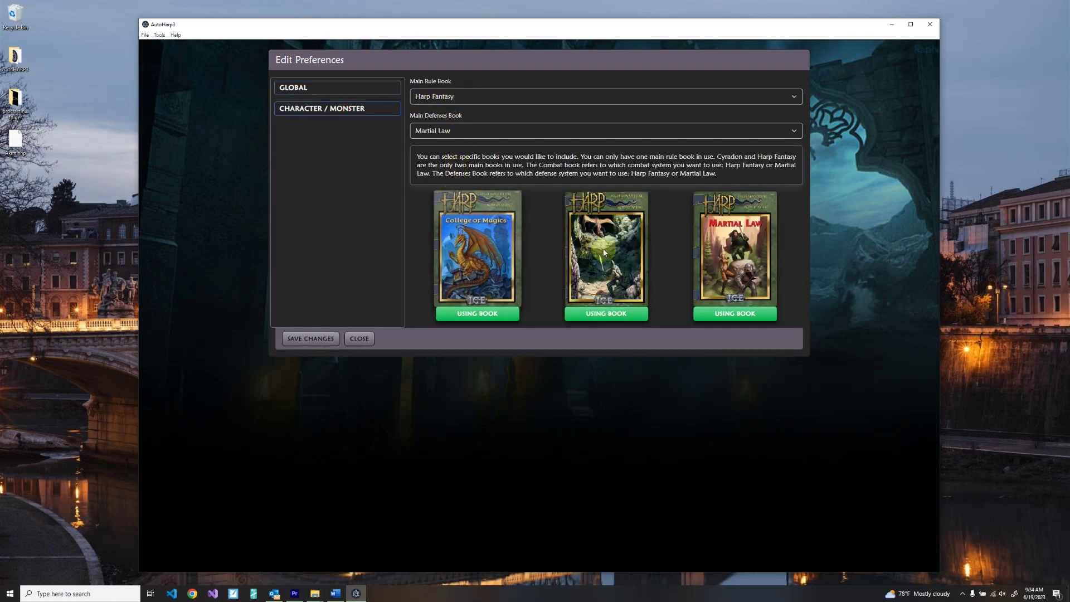
click(556, 251)
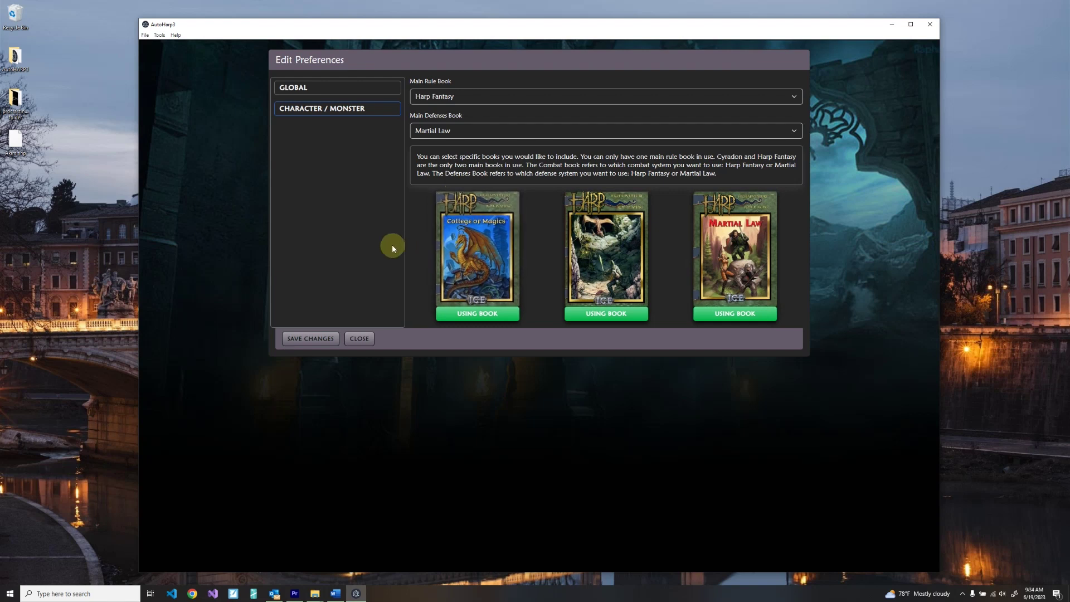
click(718, 315)
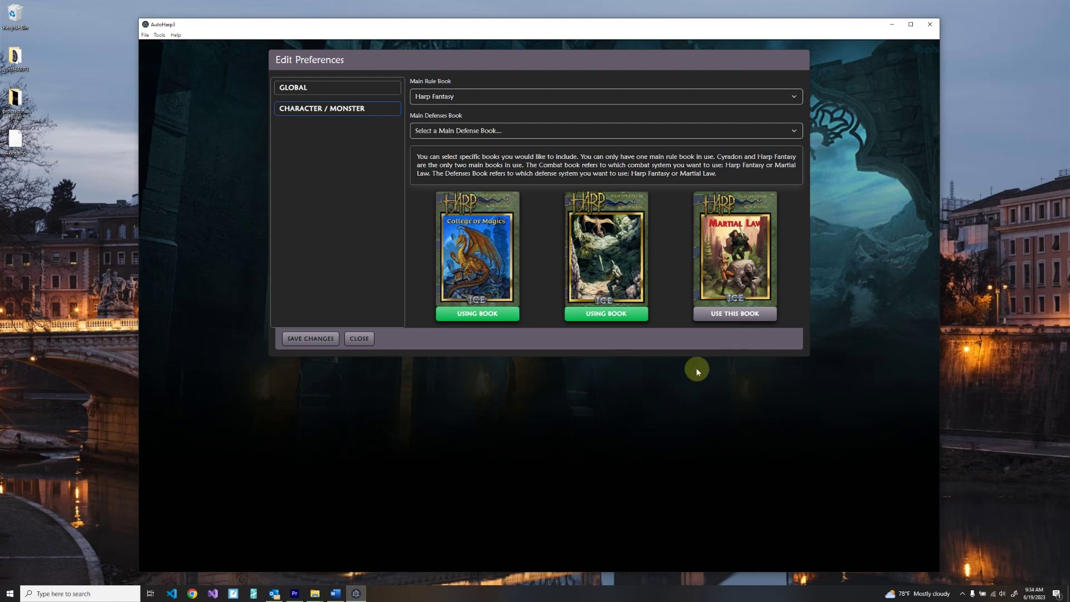
click(727, 316)
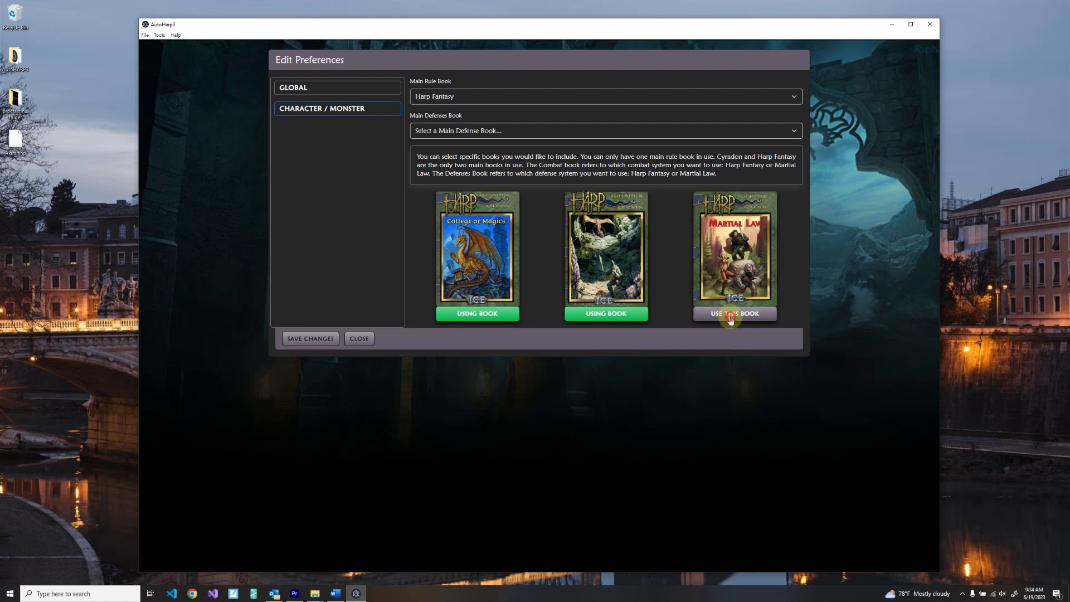